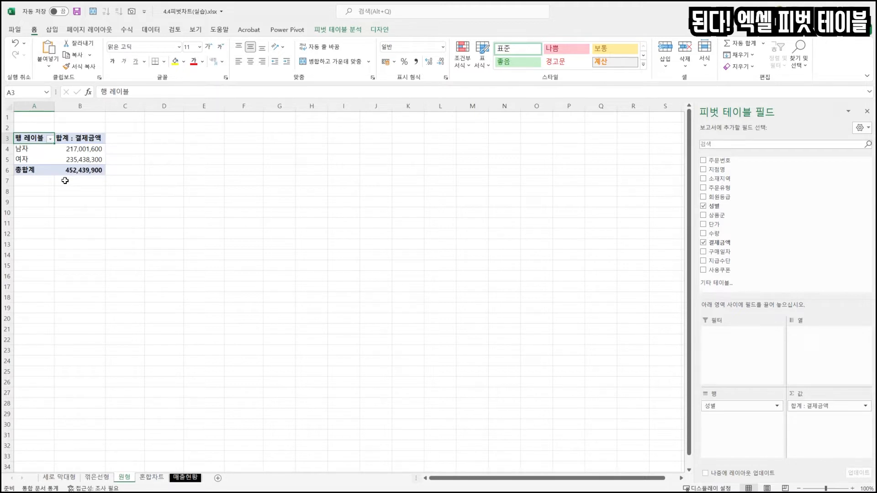
click(81, 148)
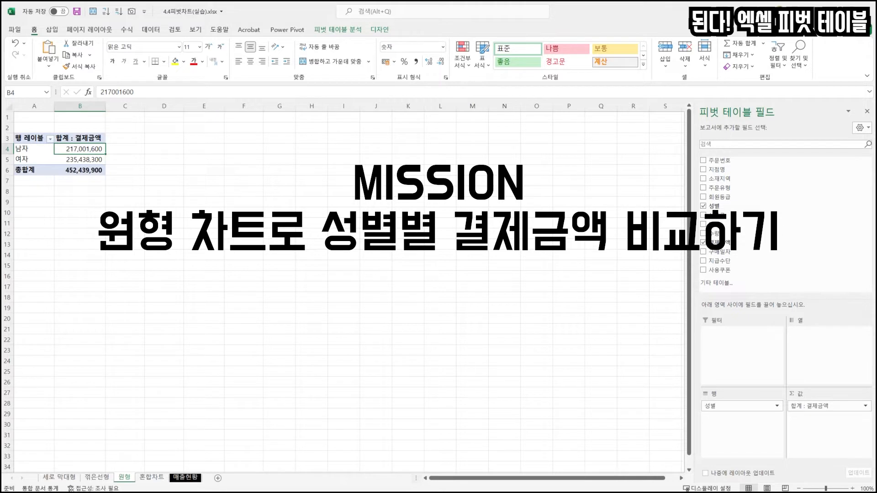
click(37, 149)
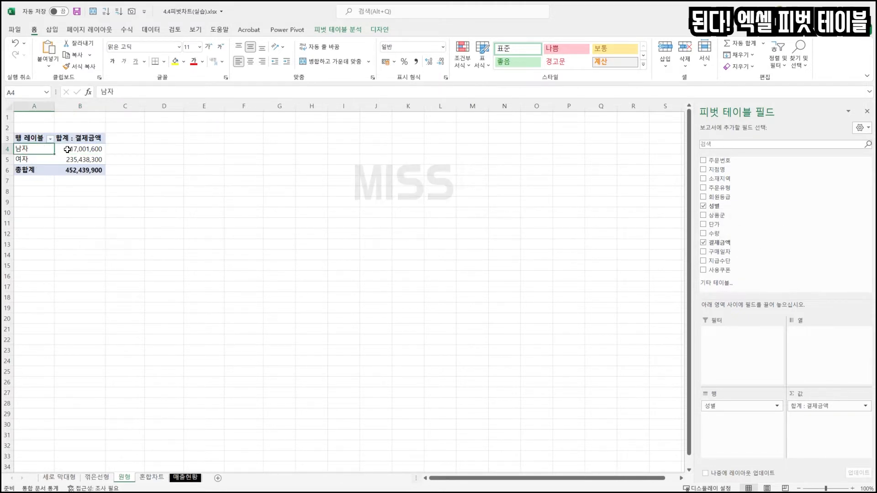
click(87, 150)
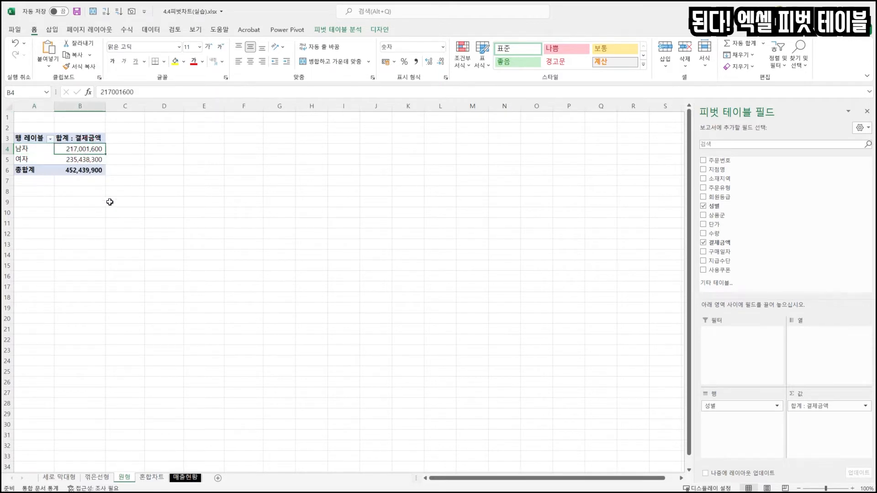
click(35, 160)
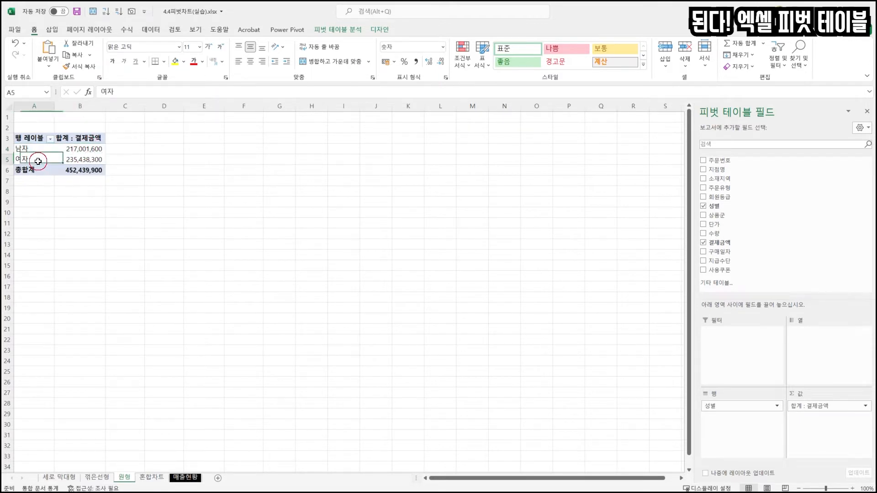
click(101, 161)
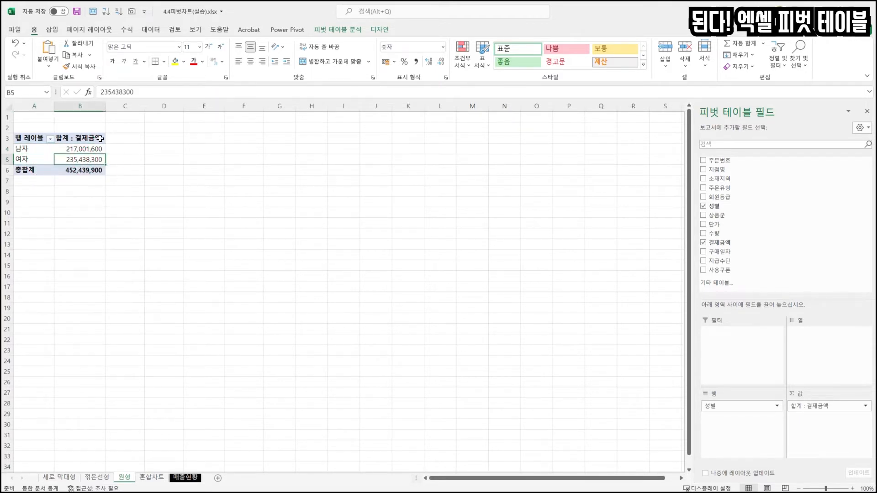
Insert a pie (원형) PivotChart from the gender payment pivot table and place it just beside the table
click(68, 151)
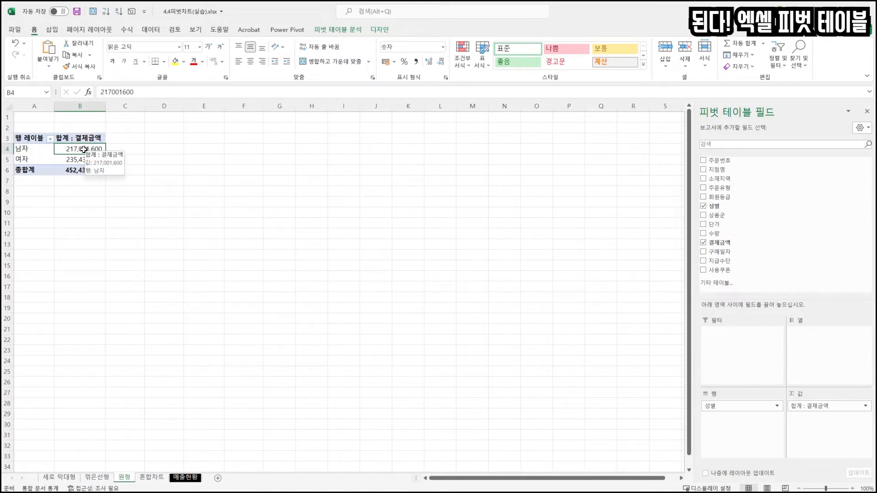
click(326, 30)
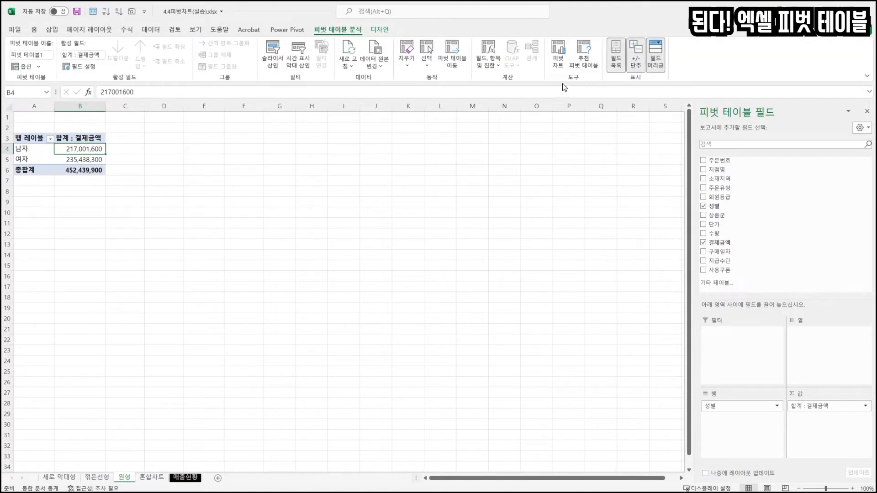
click(555, 58)
drag(426, 121, 269, 150)
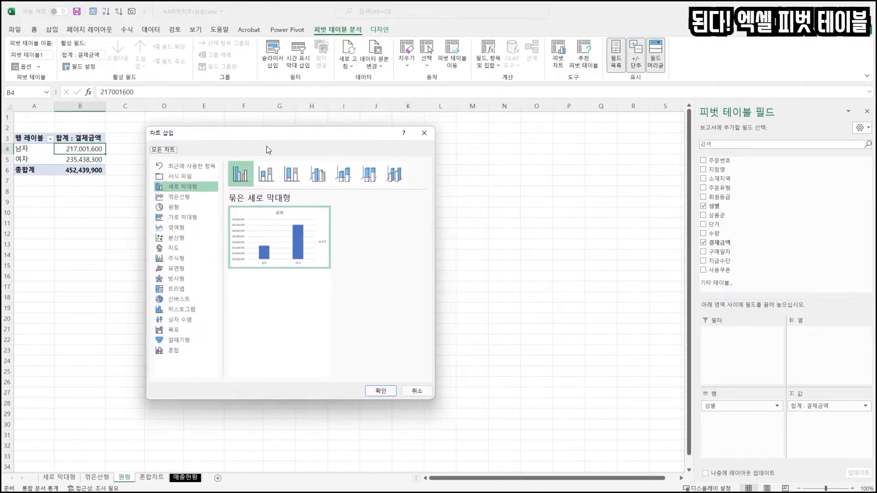
click(181, 214)
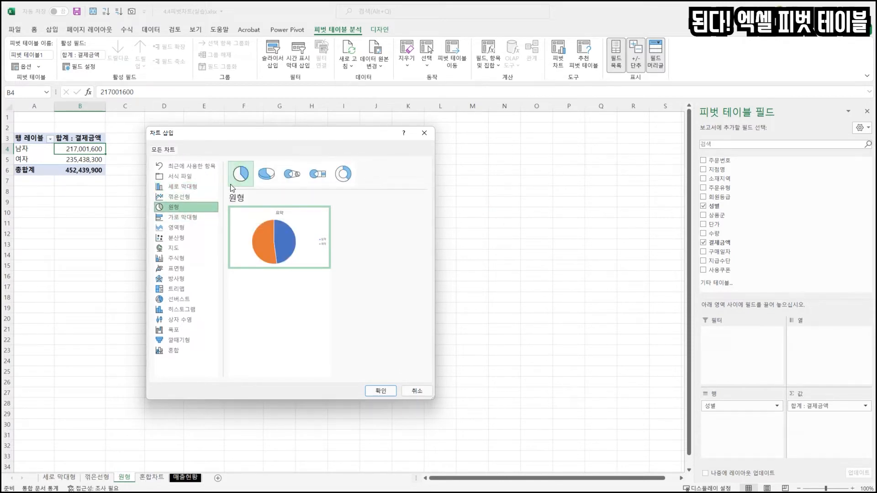
click(383, 391)
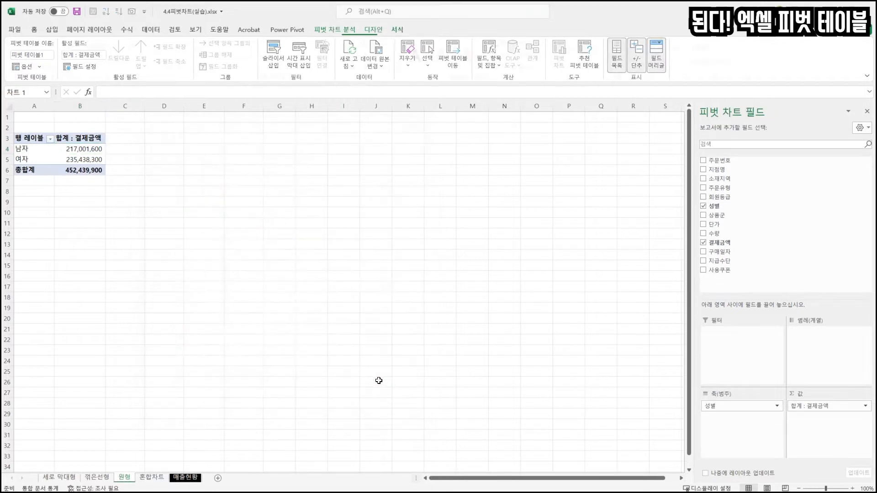
drag(397, 248, 288, 153)
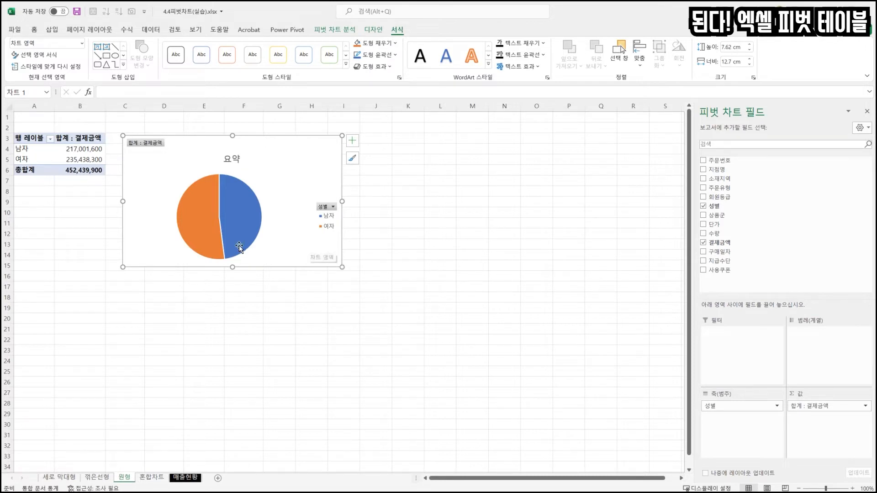
Add data labels (데이터 레이블) to the pie chart
mouse_move(234, 202)
click(295, 149)
click(352, 140)
click(373, 163)
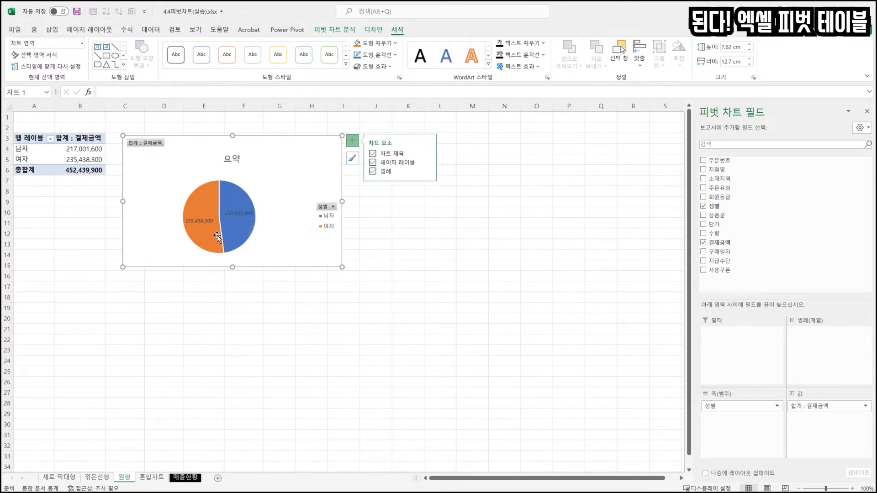
Format the data labels to include category name (항목 이름) and percentage (백분율) with the value, positioned at the outside end (바깥쪽 끝에)
mouse_move(229, 234)
click(239, 214)
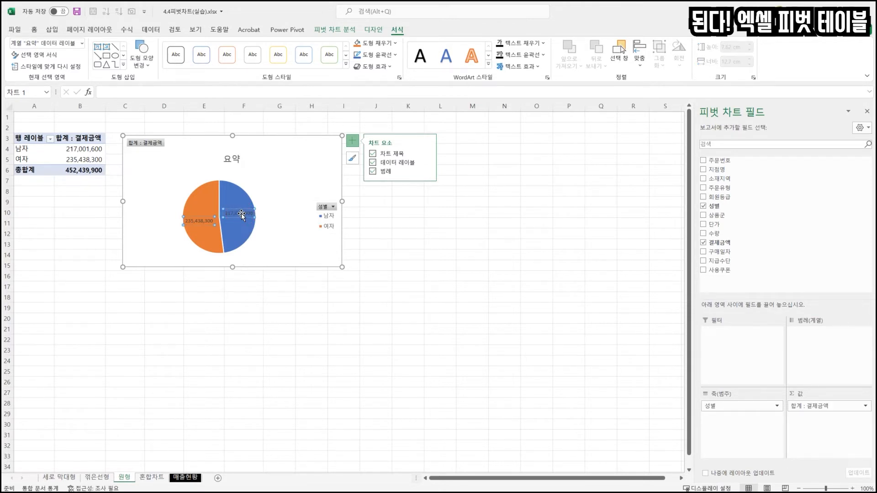
right_click(242, 214)
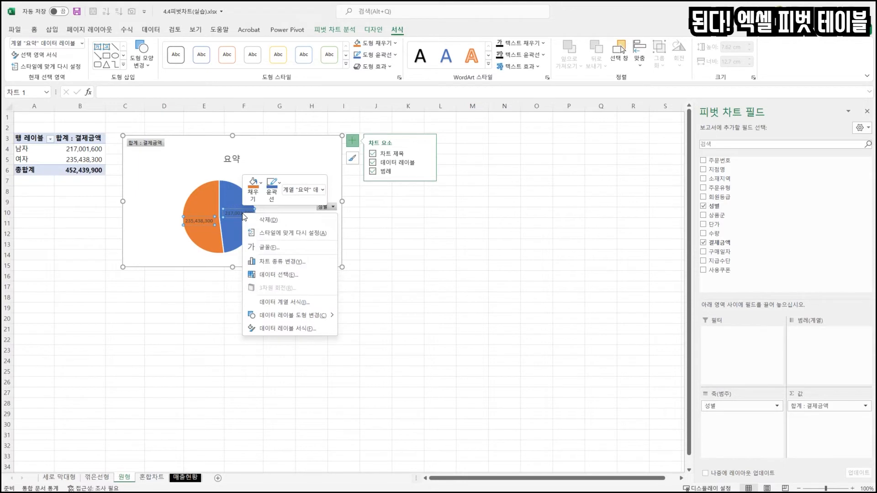
click(307, 329)
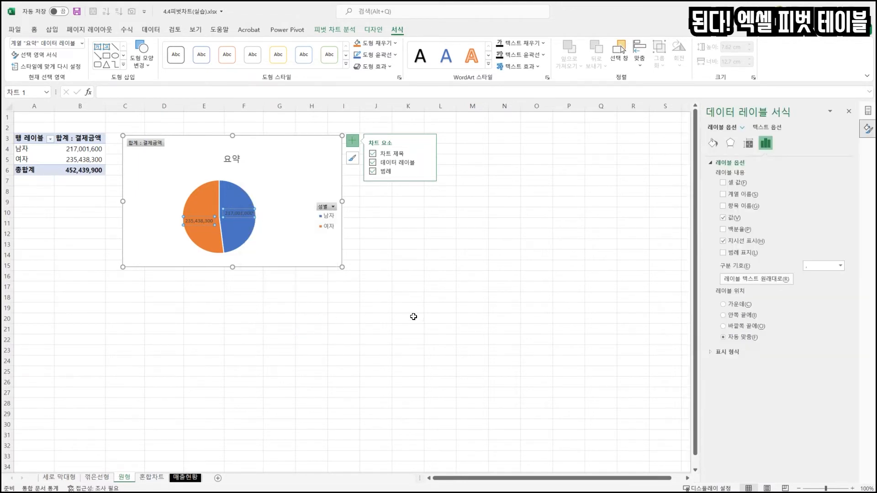
drag(772, 114, 397, 121)
drag(449, 298, 554, 400)
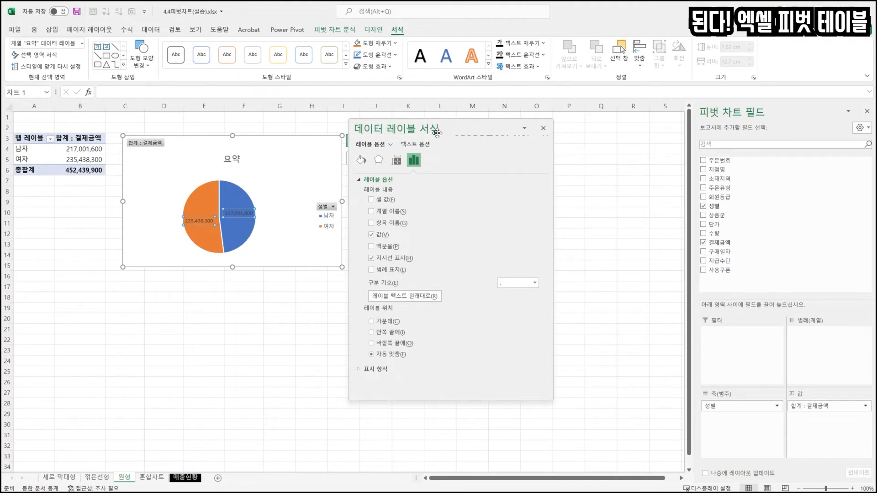
click(383, 222)
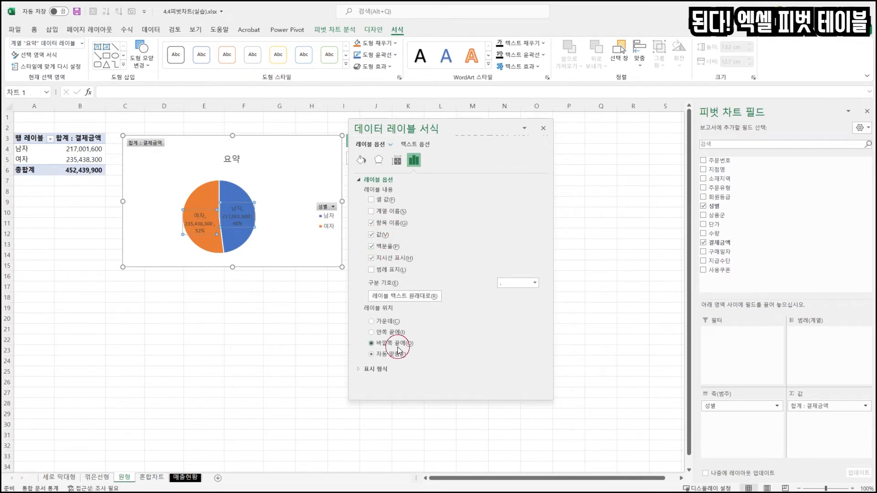
Enlarge the pie chart to a height of about 10.8 cm
click(314, 258)
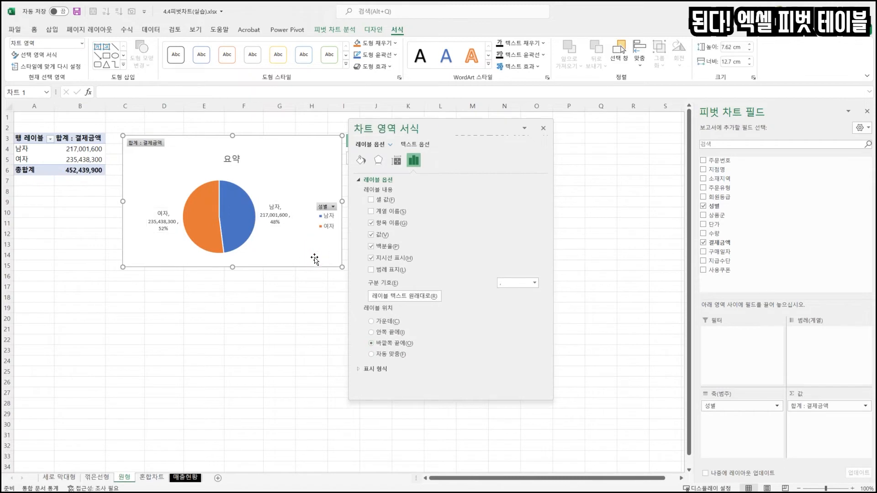
drag(342, 267, 341, 369)
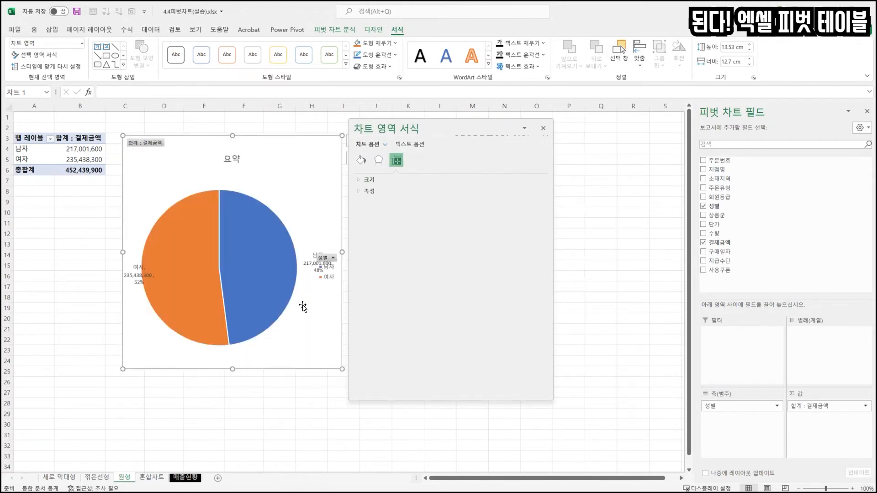
drag(235, 371, 235, 322)
click(139, 255)
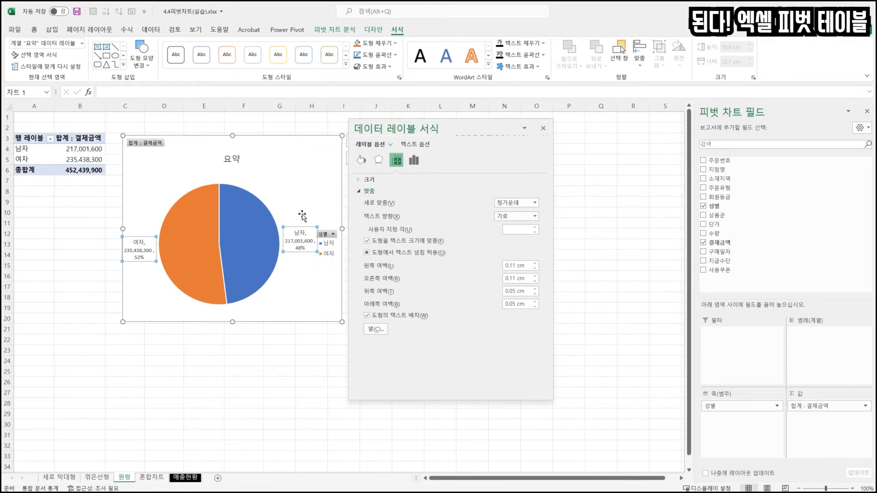
click(303, 189)
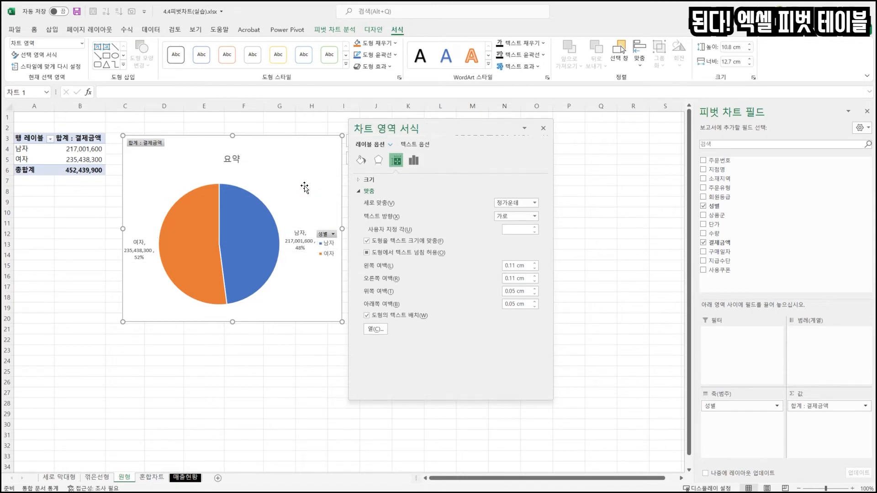
Remove the legend (범례) and the chart title (차트 제목) from the pie chart
drag(405, 129, 451, 127)
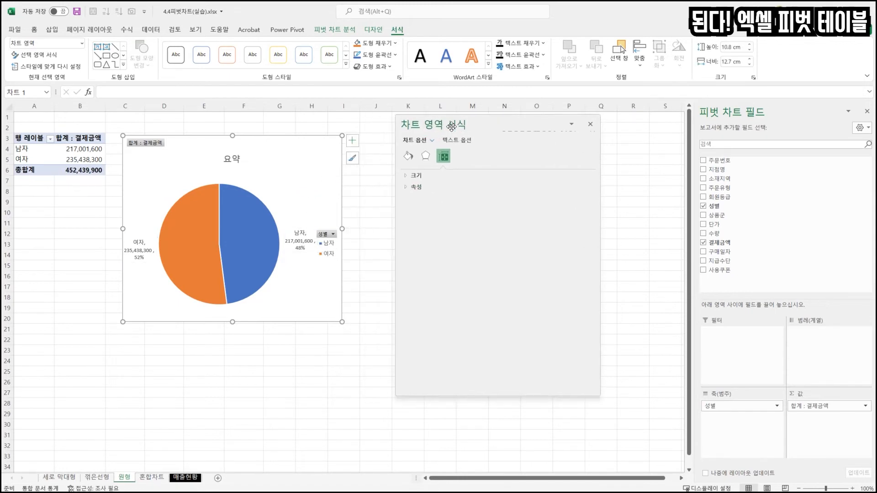
click(353, 141)
click(372, 171)
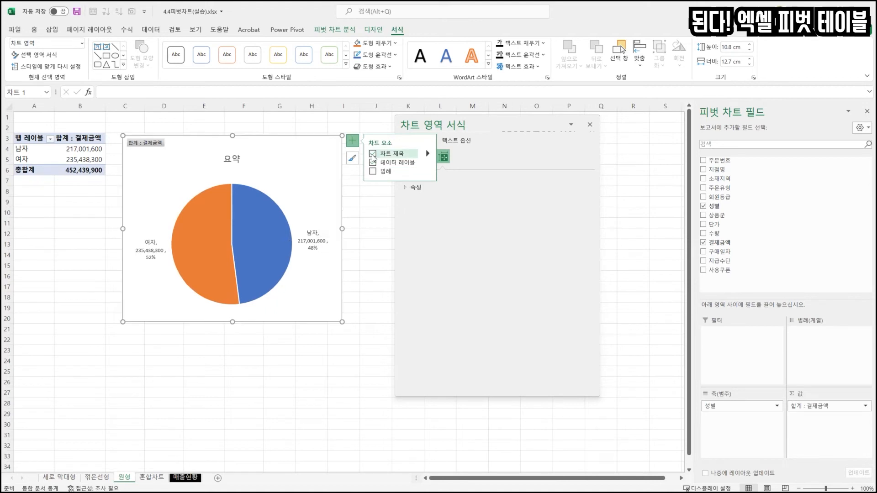
click(373, 154)
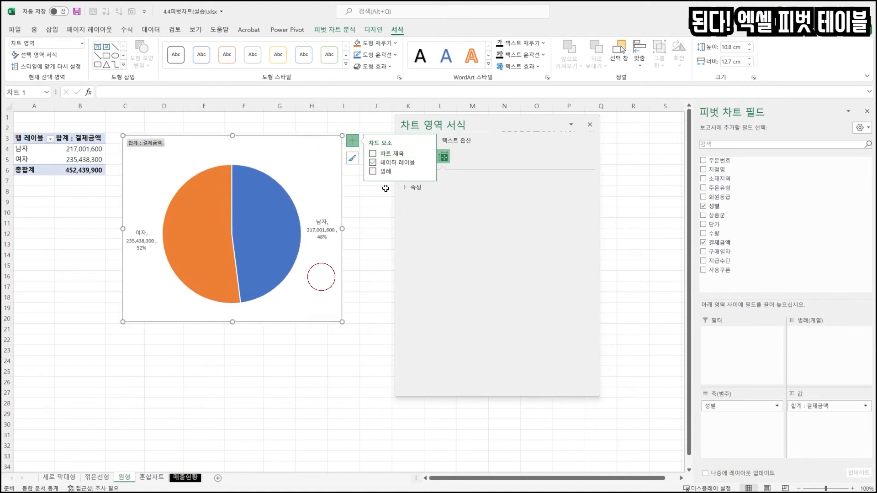
Open the label options (레이블 옵션) for the pie chart's data labels
click(329, 233)
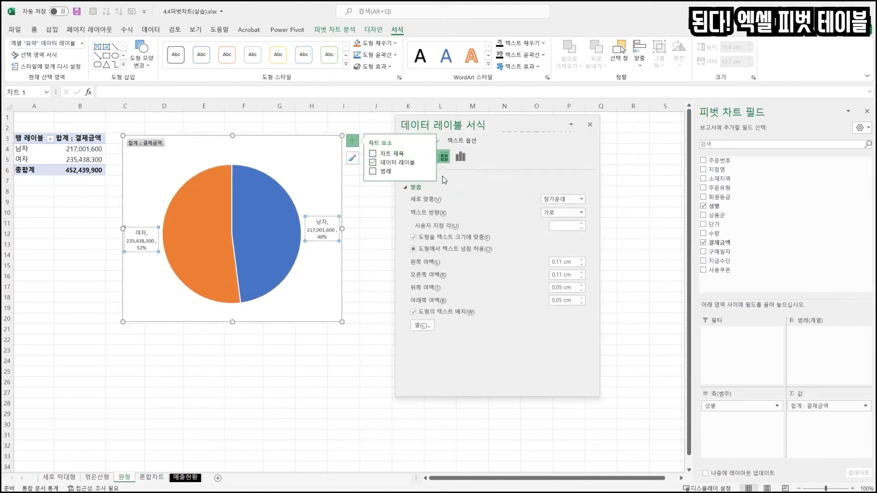
click(352, 142)
drag(443, 125, 424, 127)
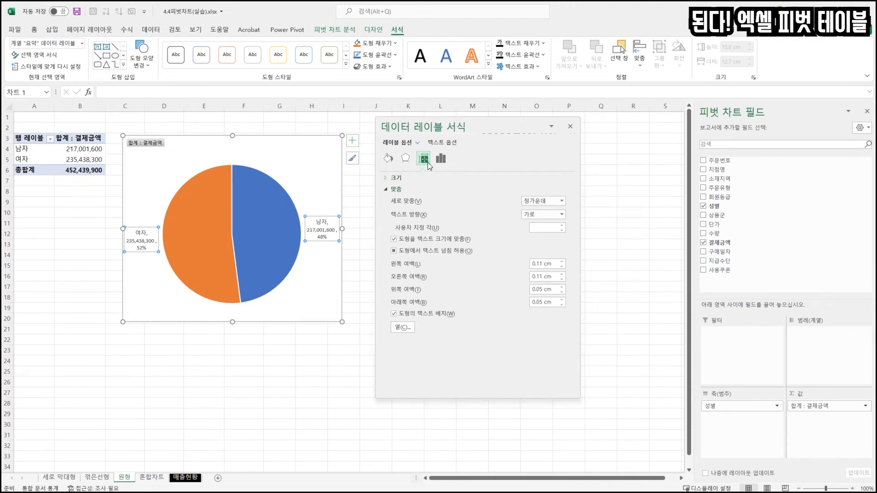
click(441, 159)
click(383, 179)
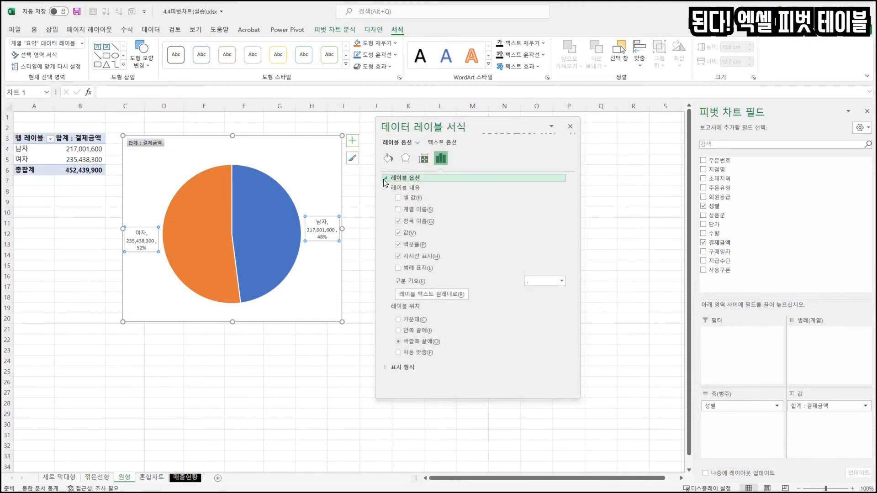